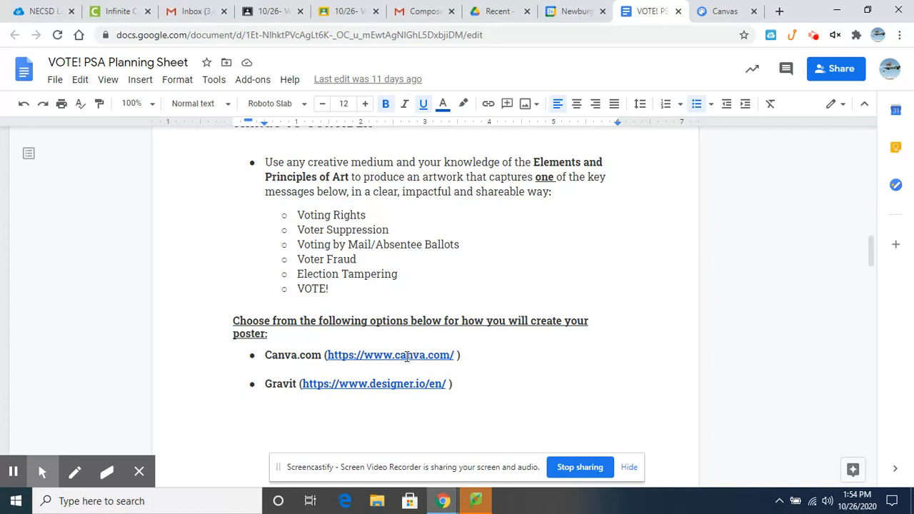
Open the Canva site from the planning sheet's canva.com link and start a new Poster design
{"action": "left_click", "coordinate": [407, 355]}
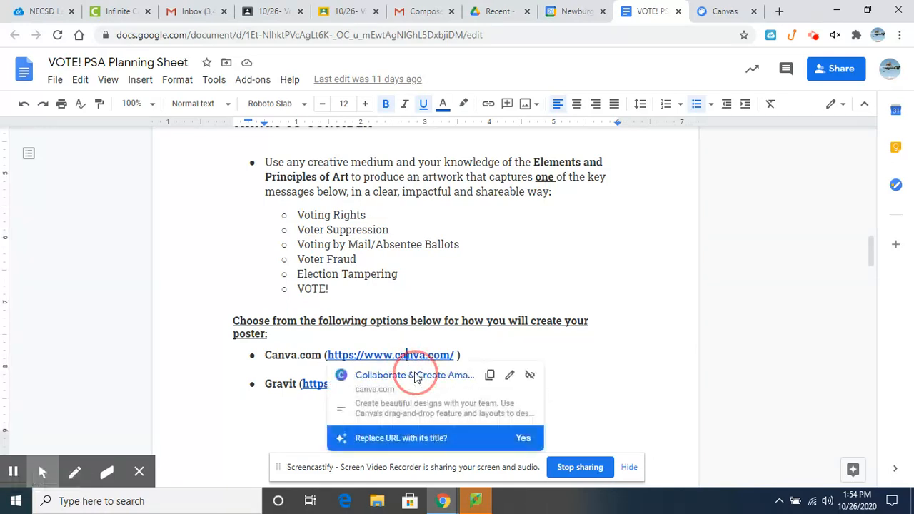
{"action": "left_click", "coordinate": [416, 377]}
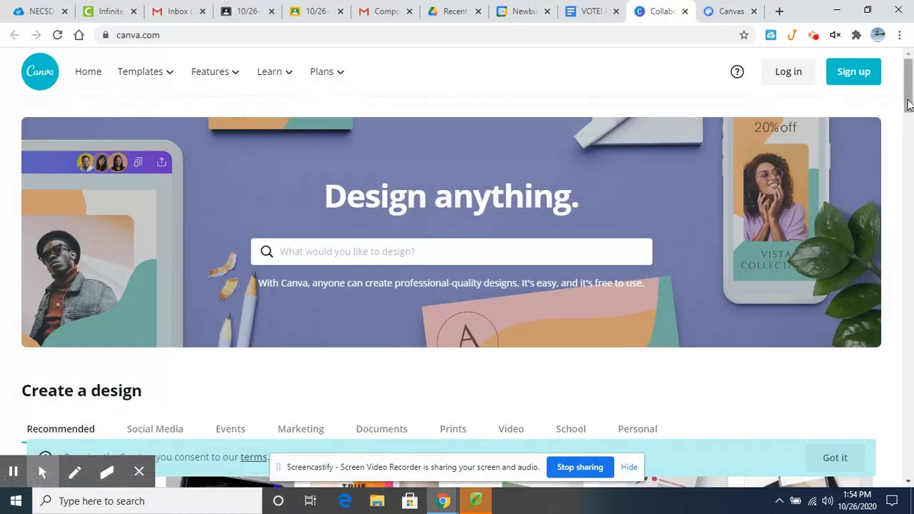
{"action": "left_click_drag", "start_coordinate": [908, 105], "coordinate": [909, 146]}
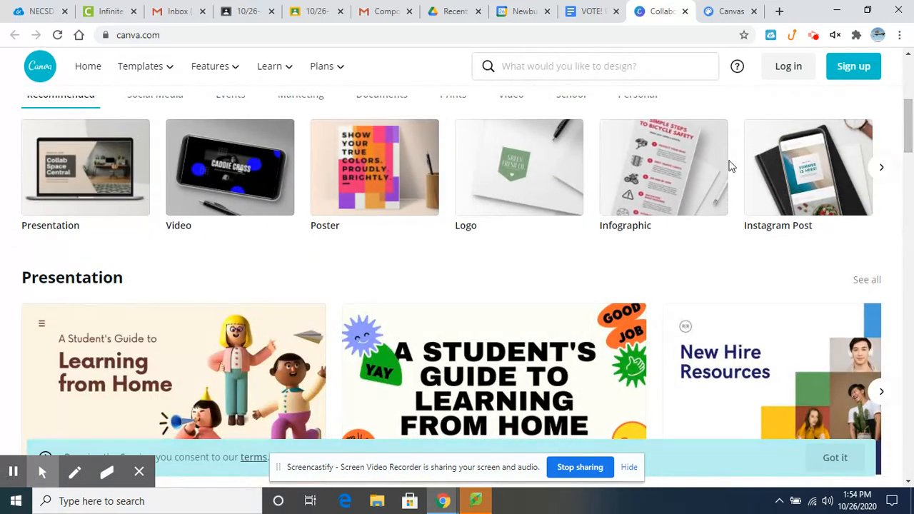
{"action": "left_click", "coordinate": [378, 188]}
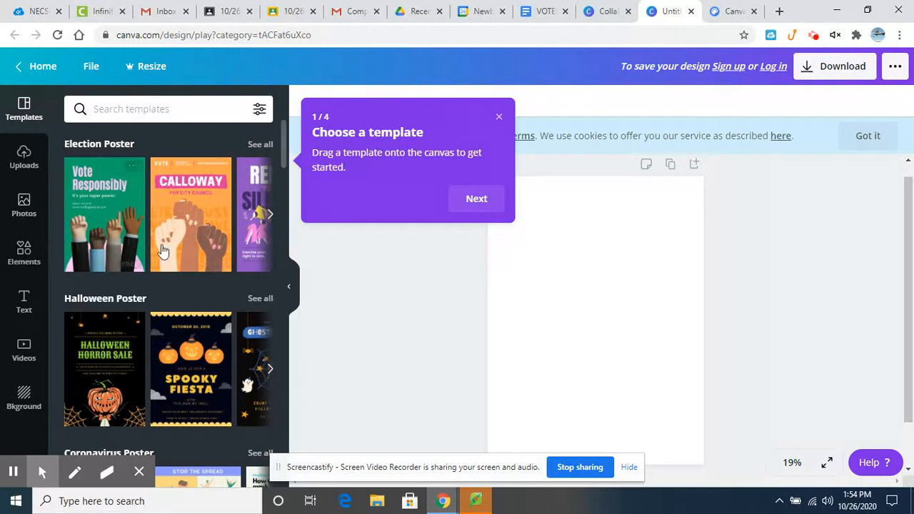
Browse through the available Election Poster templates
{"action": "left_click", "coordinate": [271, 216]}
{"action": "left_click", "coordinate": [270, 216]}
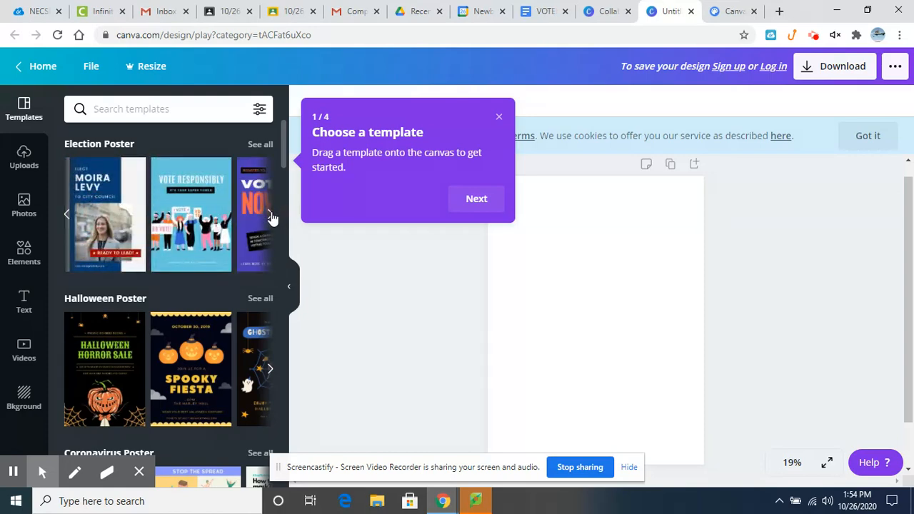
{"action": "left_click", "coordinate": [271, 217]}
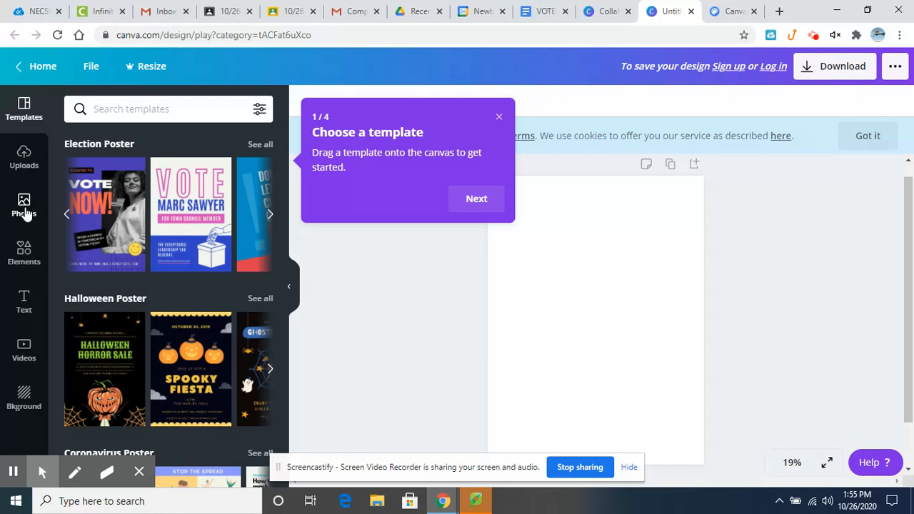
Search the photo library for "election"
{"action": "left_click", "coordinate": [24, 211]}
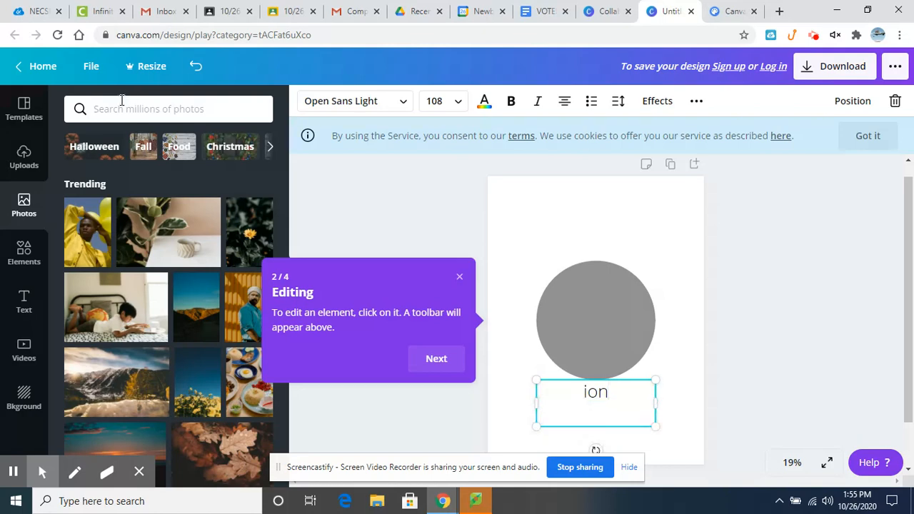
{"action": "left_click", "coordinate": [122, 100]}
{"action": "type", "text": "el"}
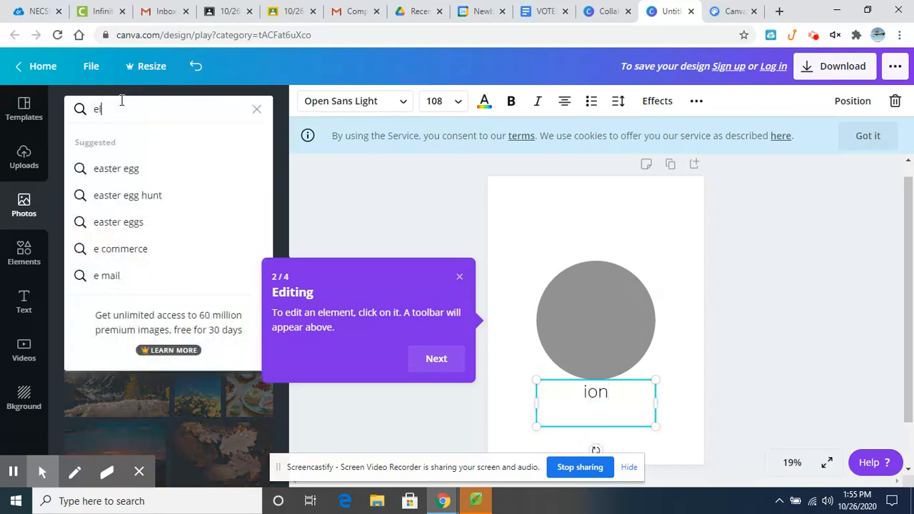
{"action": "type", "text": "ect"}
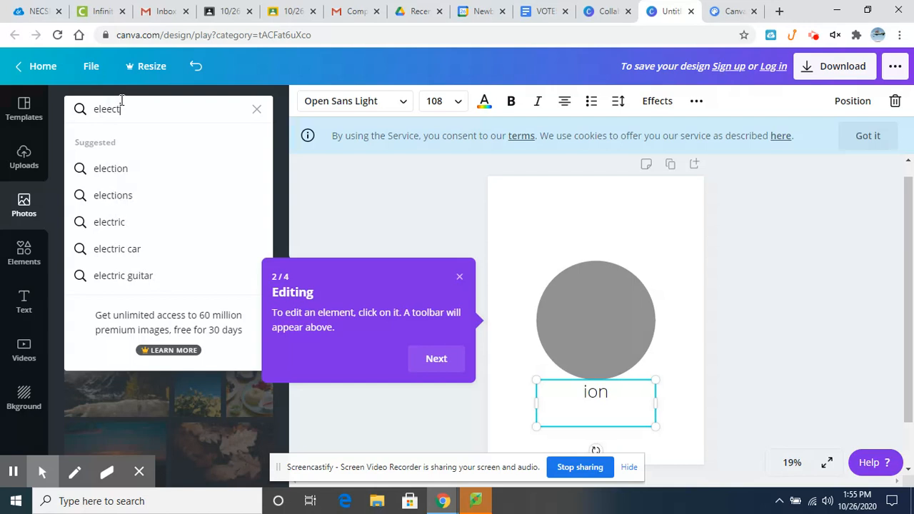
{"action": "type", "text": "ction"}
{"action": "key", "text": "Return"}
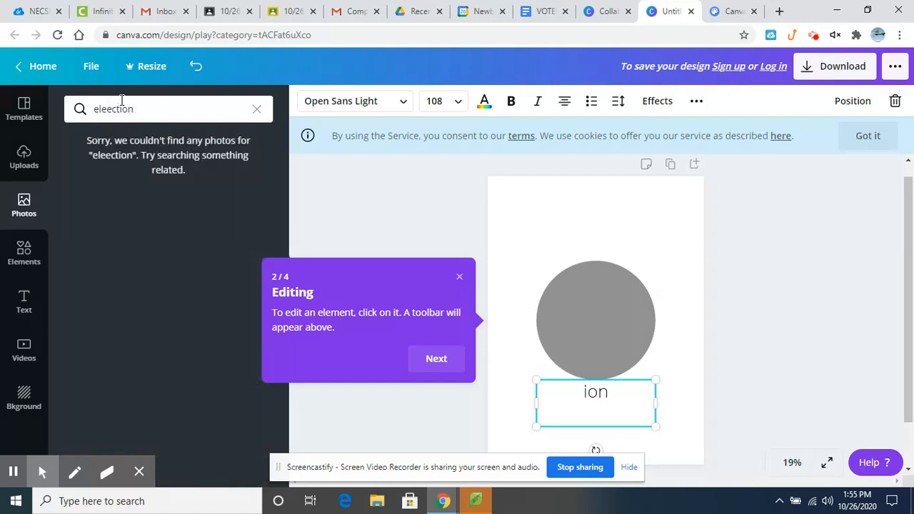
{"action": "left_click", "coordinate": [137, 108]}
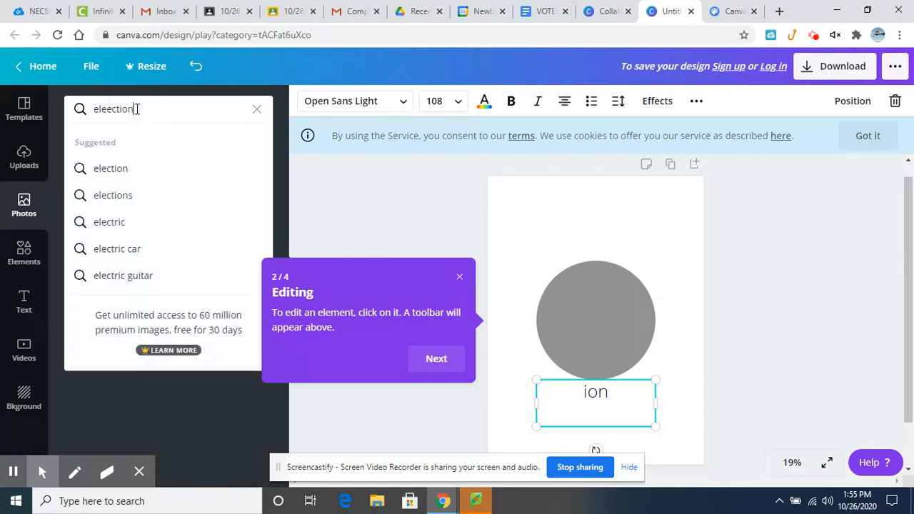
{"action": "left_click", "coordinate": [109, 108]}
{"action": "key", "text": "BackSpace"}
{"action": "left_click", "coordinate": [161, 169]}
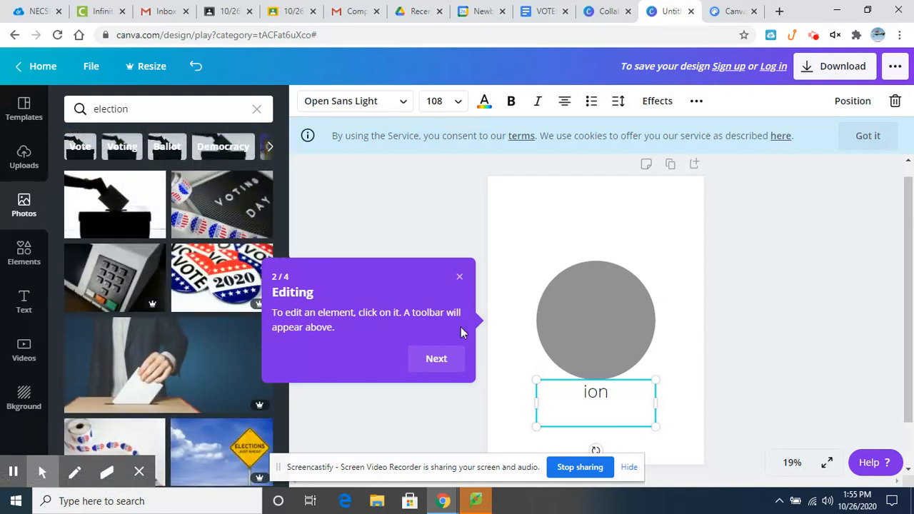
Add the free silhouette photo of a hand dropping a ballot into a box, and delete the stray "ion" text
{"action": "left_click", "coordinate": [458, 279]}
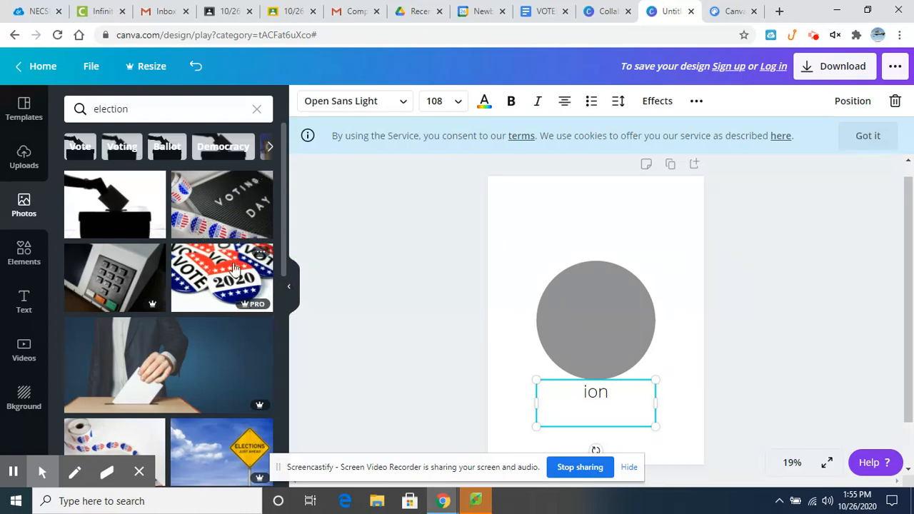
{"action": "left_click_drag", "start_coordinate": [281, 249], "coordinate": [292, 513]}
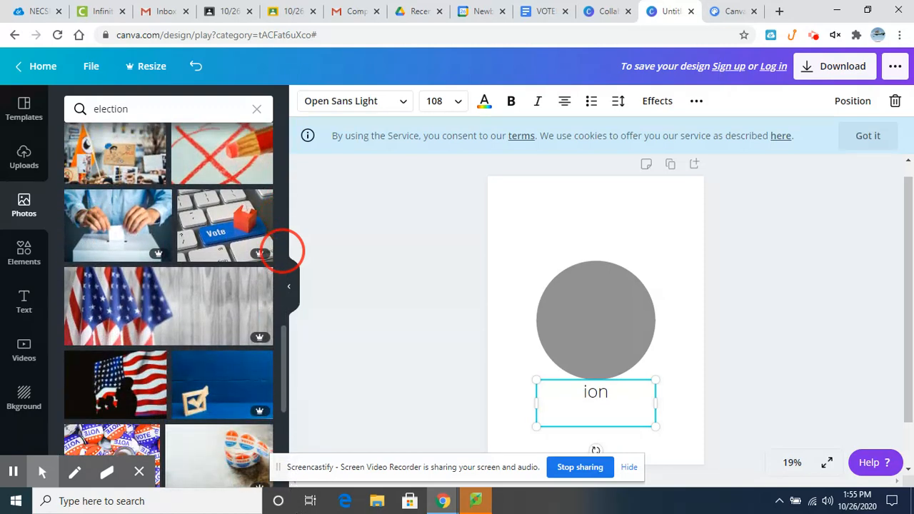
{"action": "left_click_drag", "start_coordinate": [284, 372], "coordinate": [291, 437]}
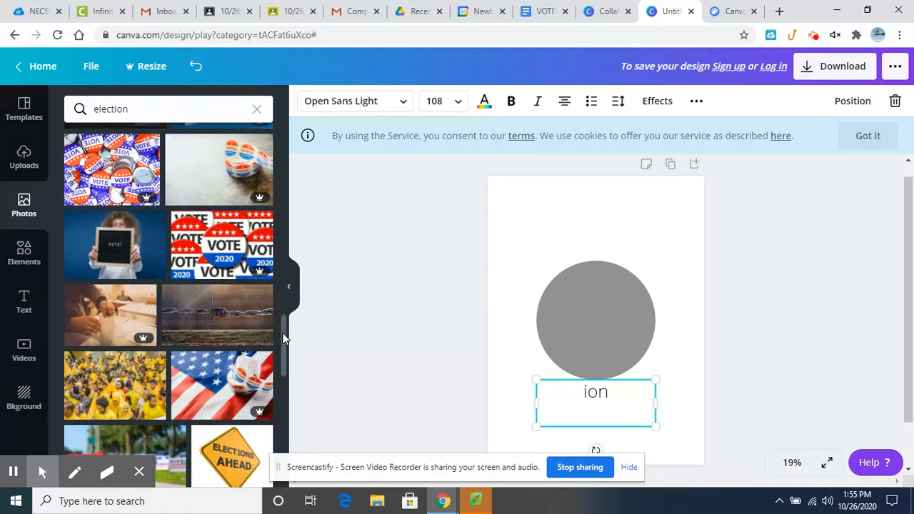
{"action": "left_click_drag", "start_coordinate": [283, 338], "coordinate": [292, 408]}
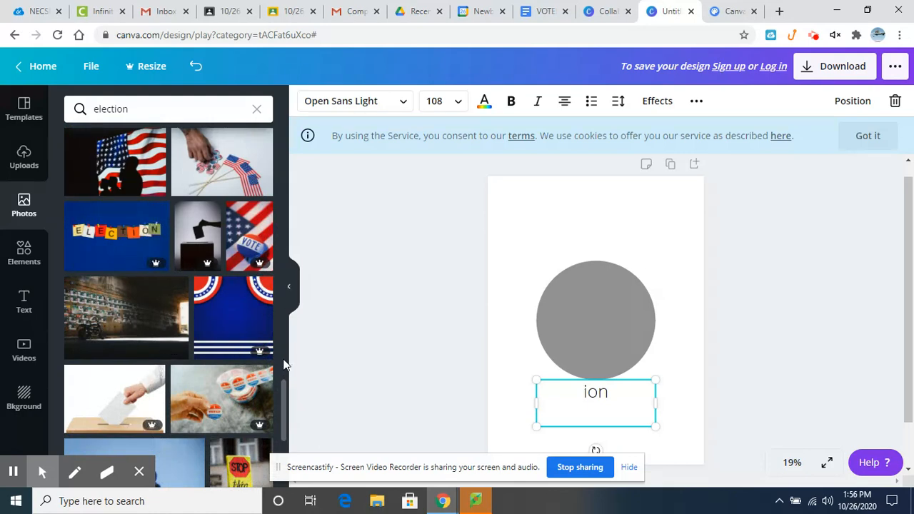
{"action": "left_click_drag", "start_coordinate": [284, 381], "coordinate": [274, 159]}
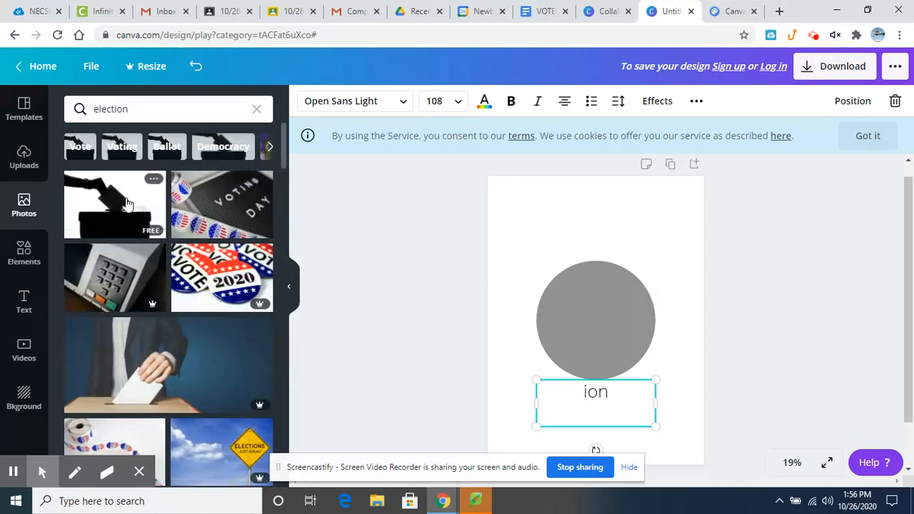
{"action": "left_click", "coordinate": [124, 205]}
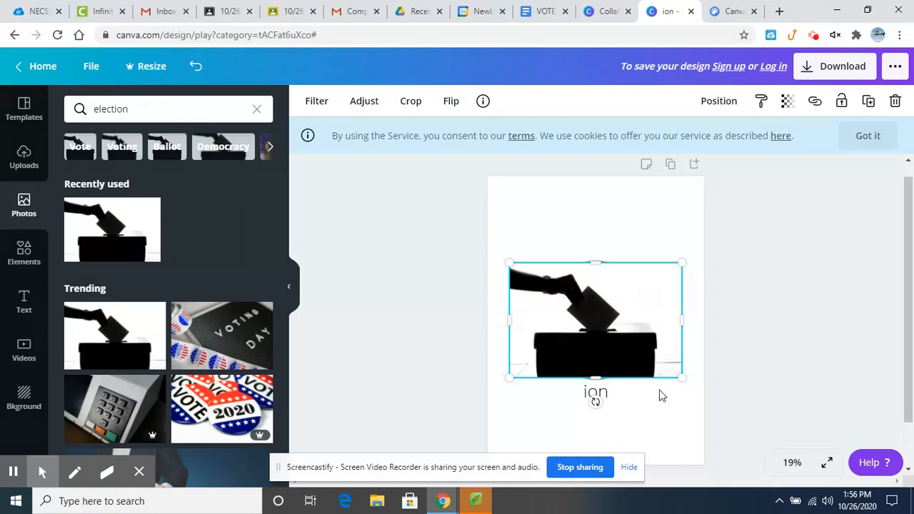
{"action": "left_click", "coordinate": [621, 402]}
{"action": "key", "text": "Delete"}
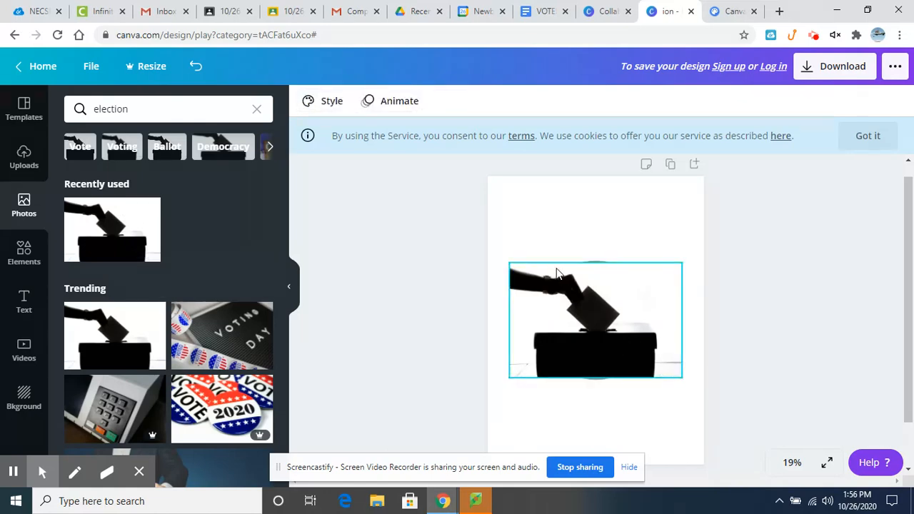
Try dark brown, red and blue as the poster's background color, and settle on black from the photo colors
{"action": "left_click", "coordinate": [542, 229]}
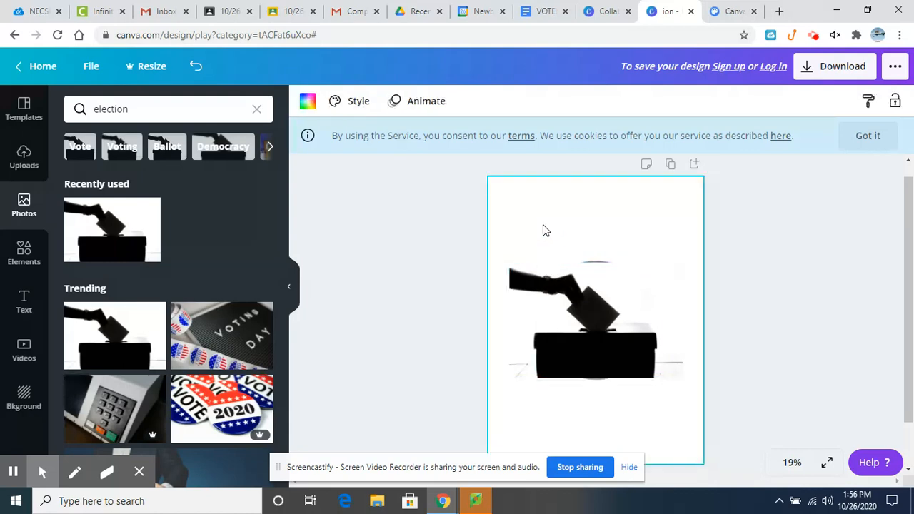
{"action": "left_click", "coordinate": [306, 103]}
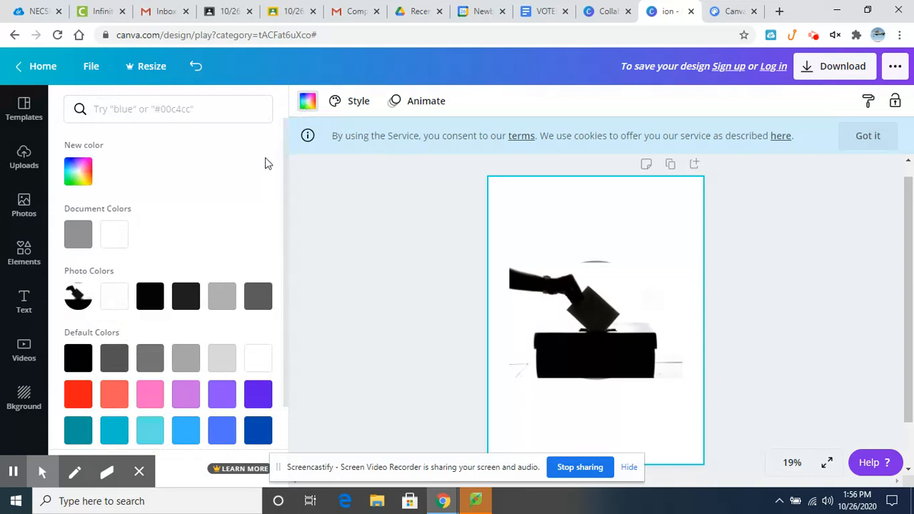
{"action": "left_click", "coordinate": [150, 296]}
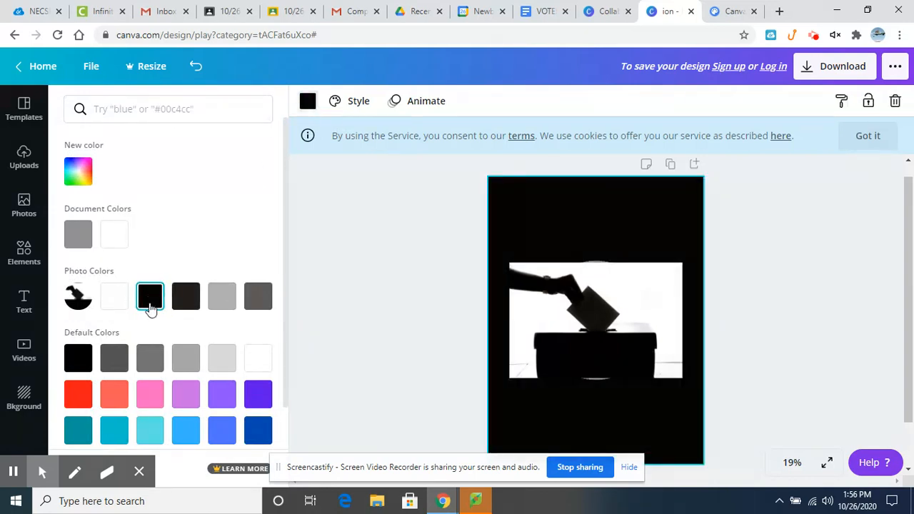
{"action": "left_click", "coordinate": [188, 302]}
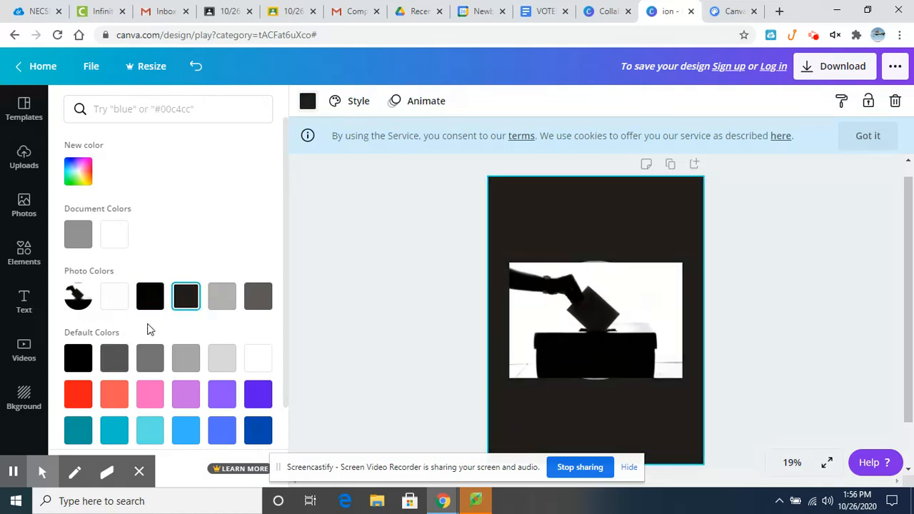
{"action": "left_click", "coordinate": [75, 395]}
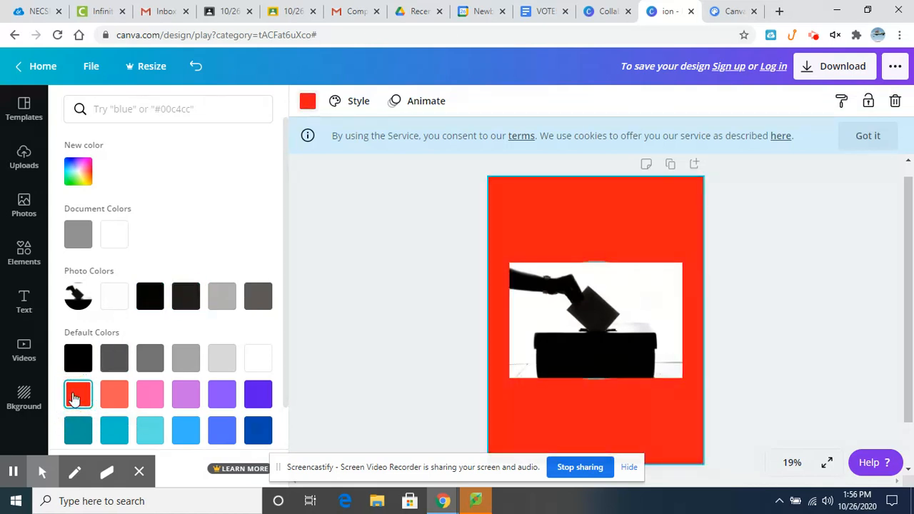
{"action": "left_click", "coordinate": [258, 430]}
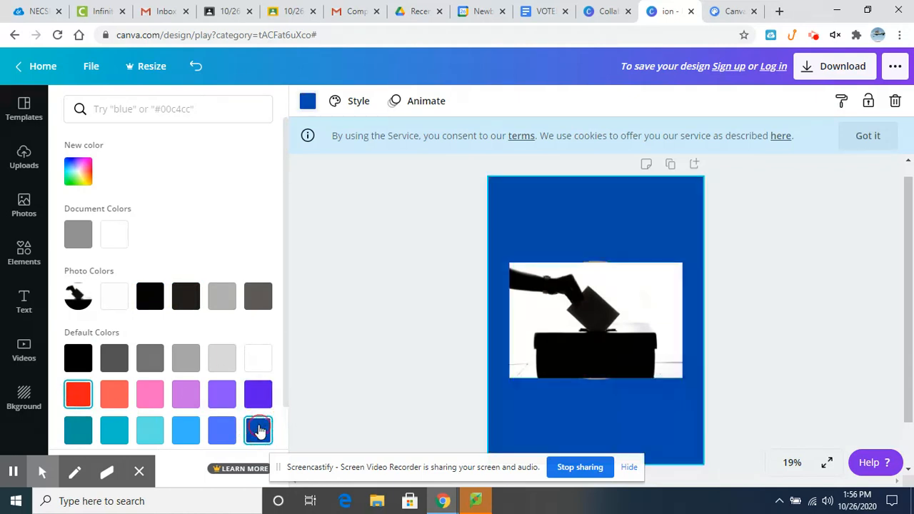
{"action": "left_click", "coordinate": [149, 297]}
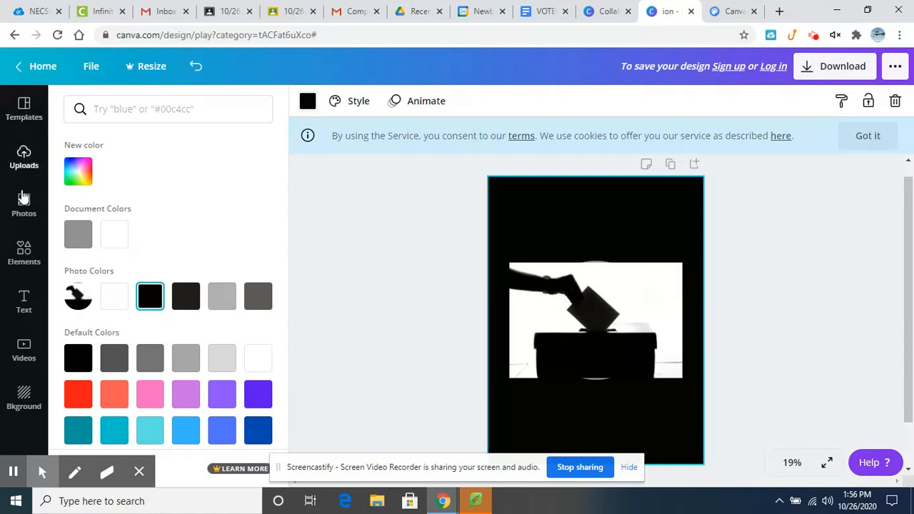
Add the orange outlined ACTION text style to the poster twice, and move the second copy above the photo
{"action": "left_click", "coordinate": [24, 307]}
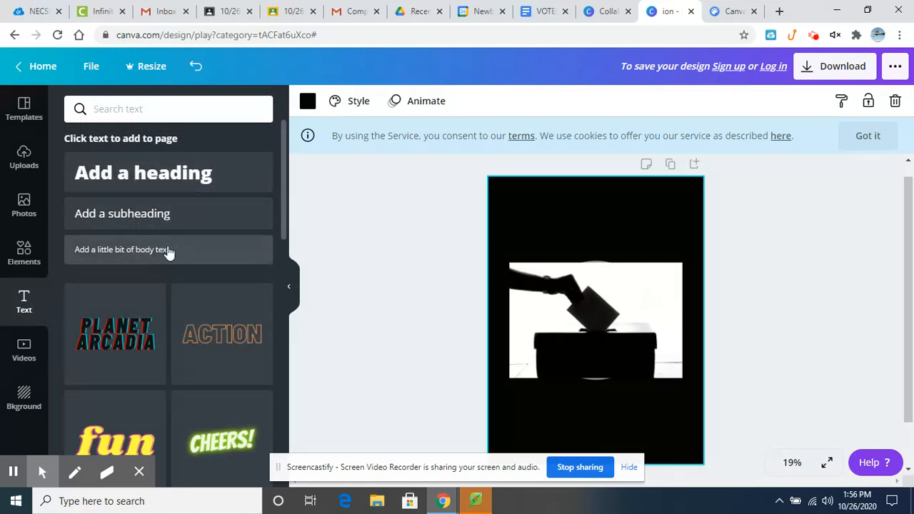
{"action": "left_click_drag", "start_coordinate": [286, 224], "coordinate": [284, 286]}
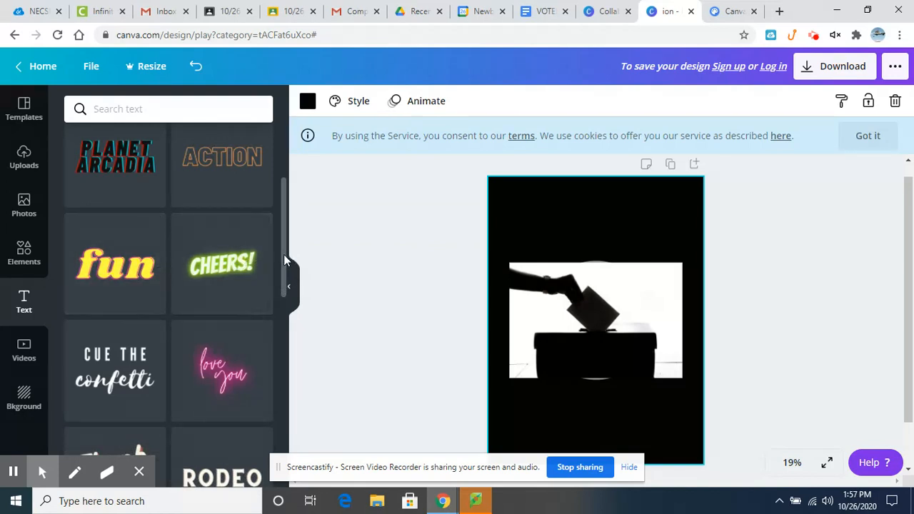
{"action": "left_click_drag", "start_coordinate": [283, 255], "coordinate": [277, 243]}
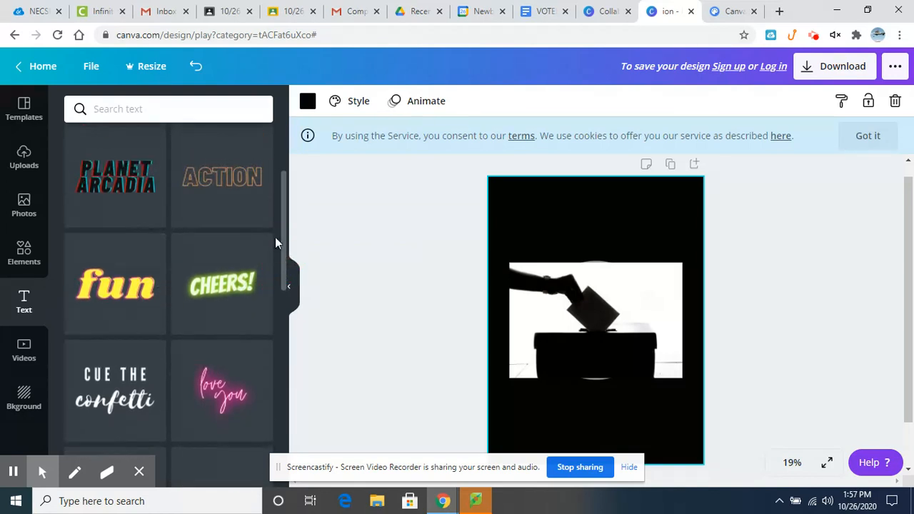
{"action": "left_click", "coordinate": [212, 177]}
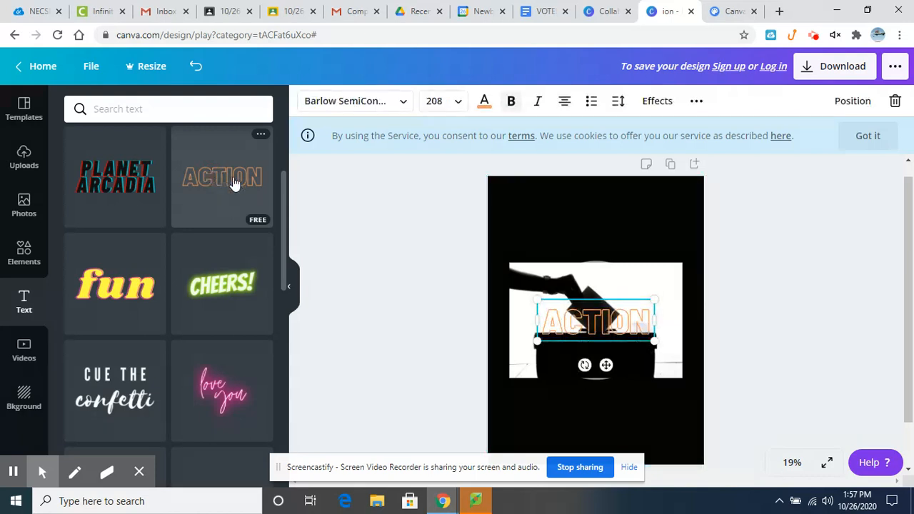
{"action": "left_click", "coordinate": [538, 213]}
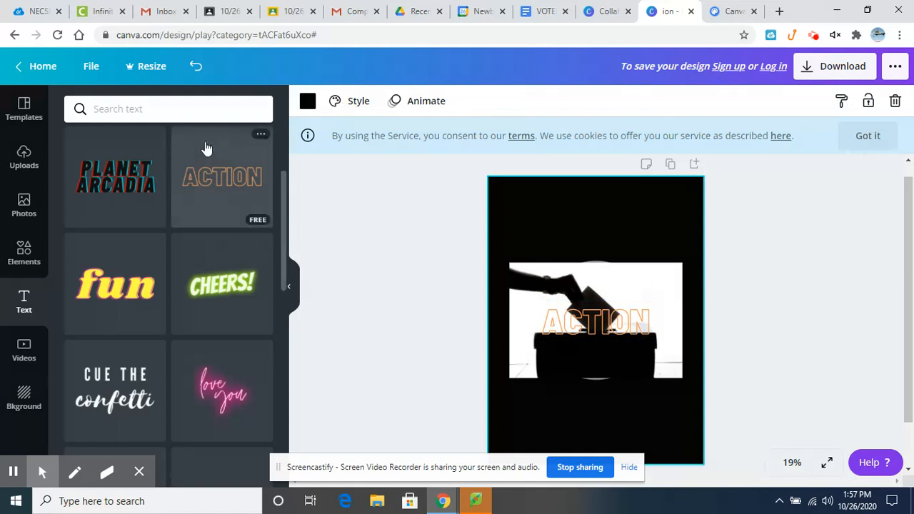
{"action": "left_click", "coordinate": [224, 178]}
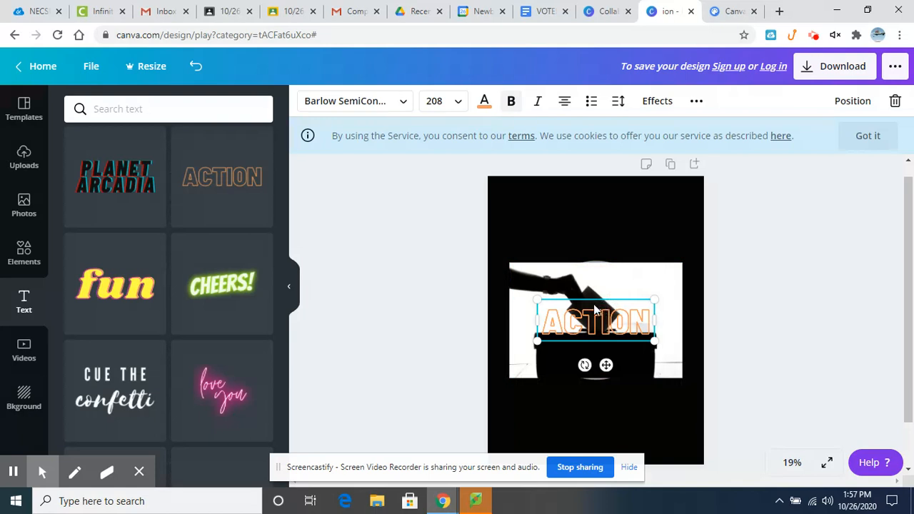
{"action": "left_click_drag", "start_coordinate": [601, 308], "coordinate": [594, 204]}
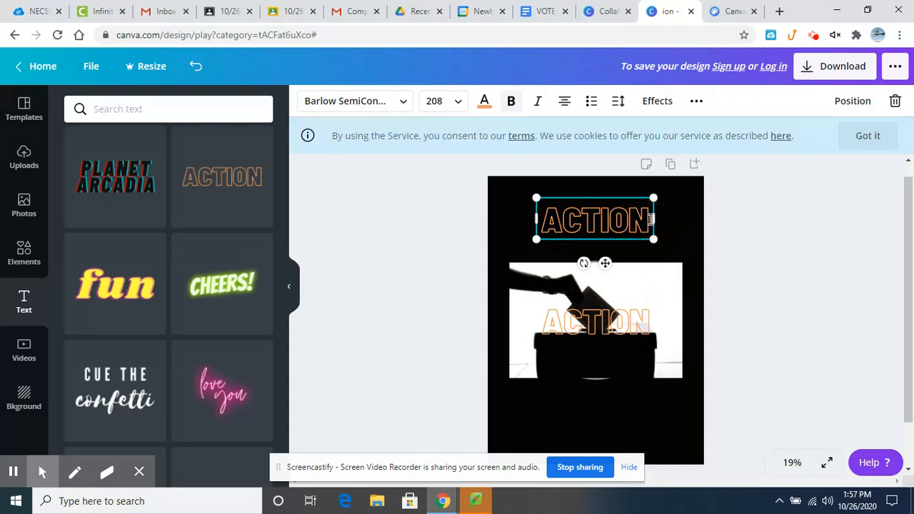
Replace the ACTION text above the photo with "VOTE!"
{"action": "key", "text": "BackSpace"}
{"action": "key", "text": "BackSpace"}
{"action": "key", "text": "BackSpace"}
{"action": "key", "text": "BackSpace"}
{"action": "key", "text": "BackSpace"}
{"action": "key", "text": "BackSpace"}
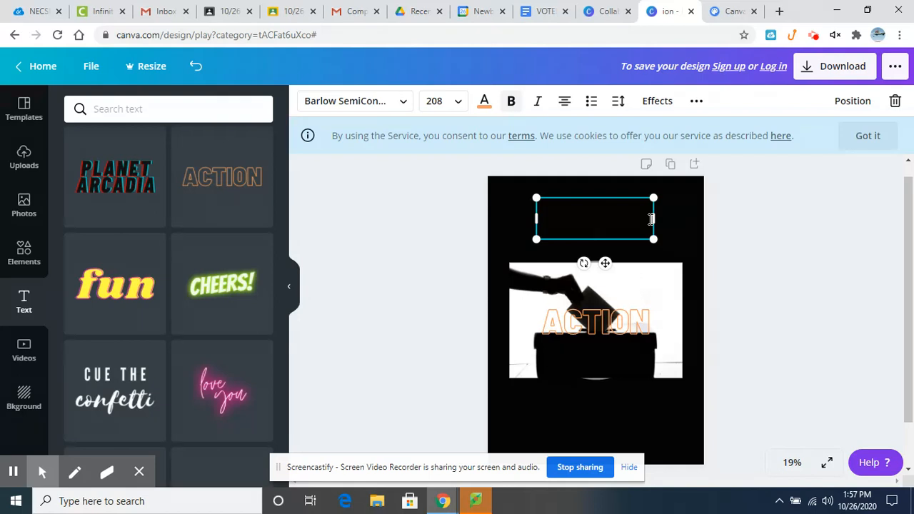
{"action": "type", "text": "VO"}
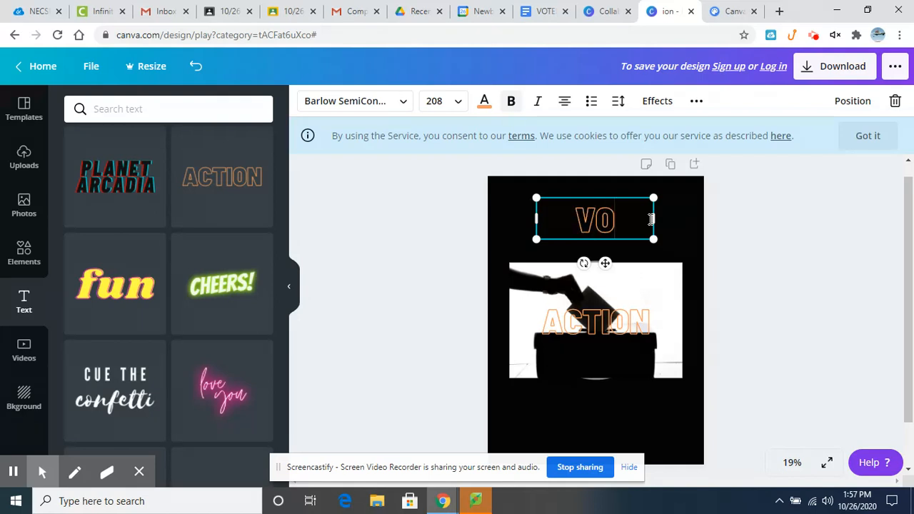
{"action": "type", "text": "TE!"}
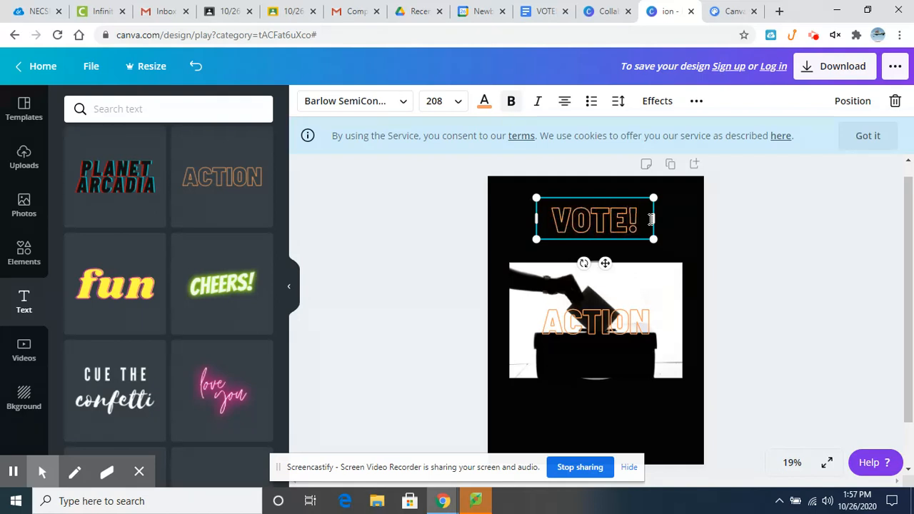
Delete the remaining ACTION text that overlaps the ballot box photo
{"action": "left_click", "coordinate": [664, 329]}
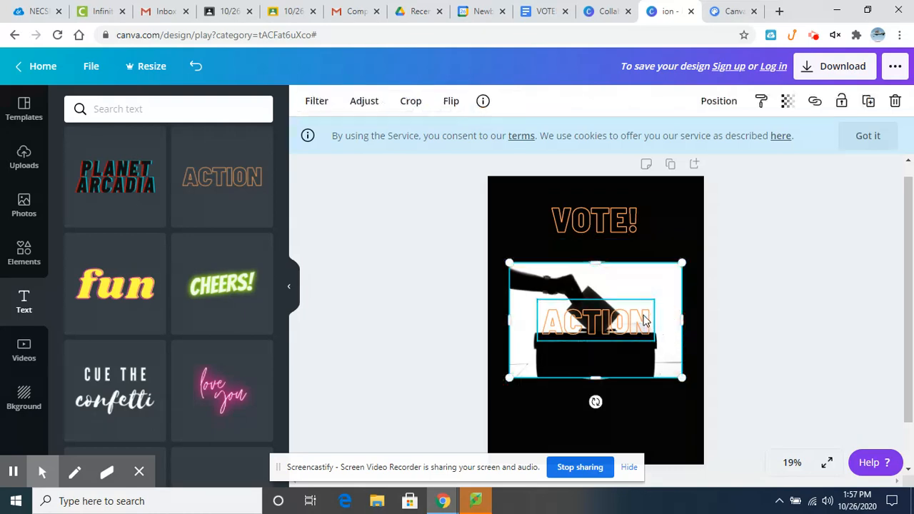
{"action": "left_click", "coordinate": [647, 321]}
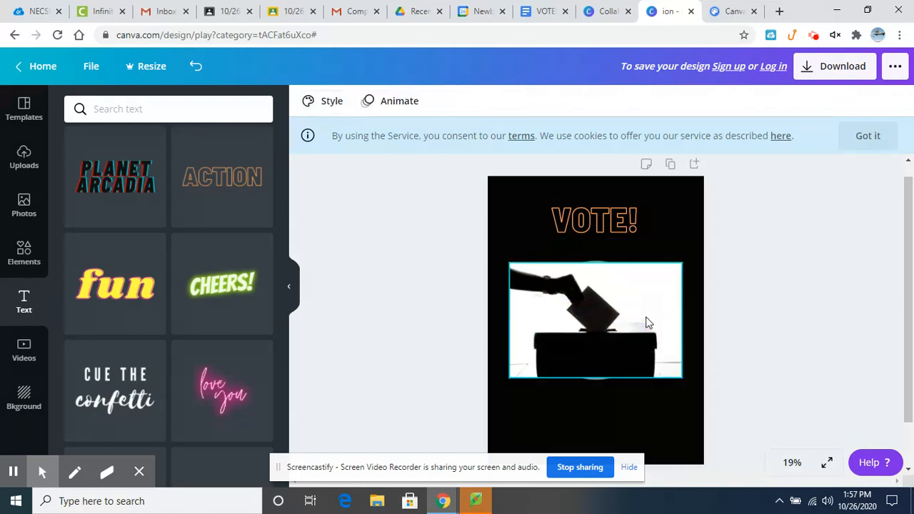
{"action": "left_click", "coordinate": [621, 418]}
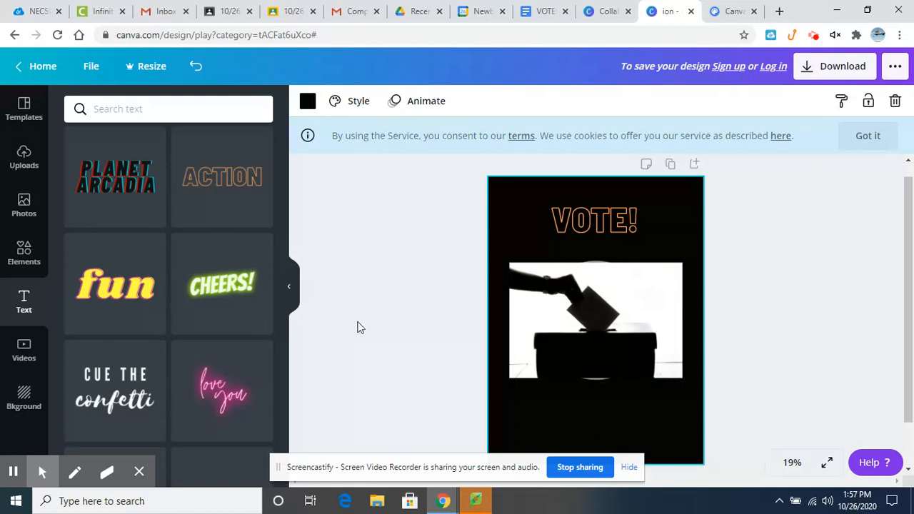
Browse the ready-made text styles, then add a plain heading and place it below the photo
{"action": "left_click", "coordinate": [284, 242]}
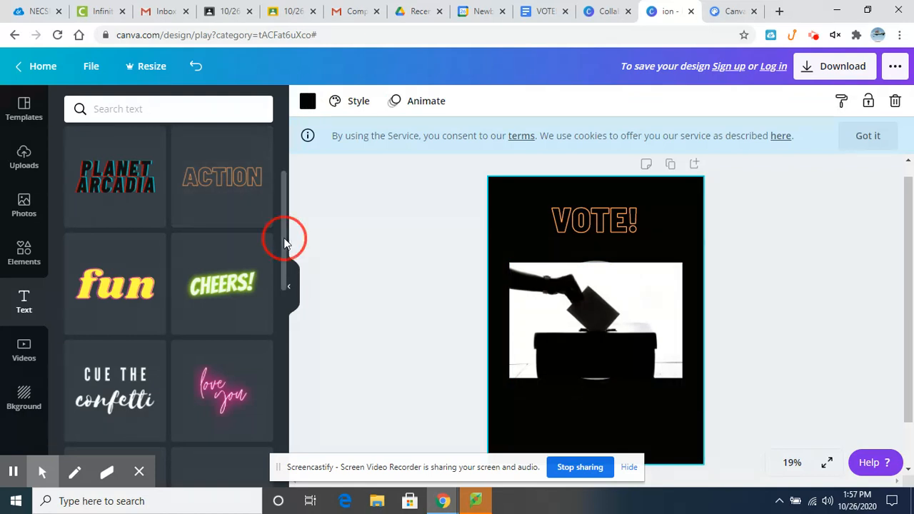
{"action": "left_click_drag", "start_coordinate": [284, 242], "coordinate": [291, 398]}
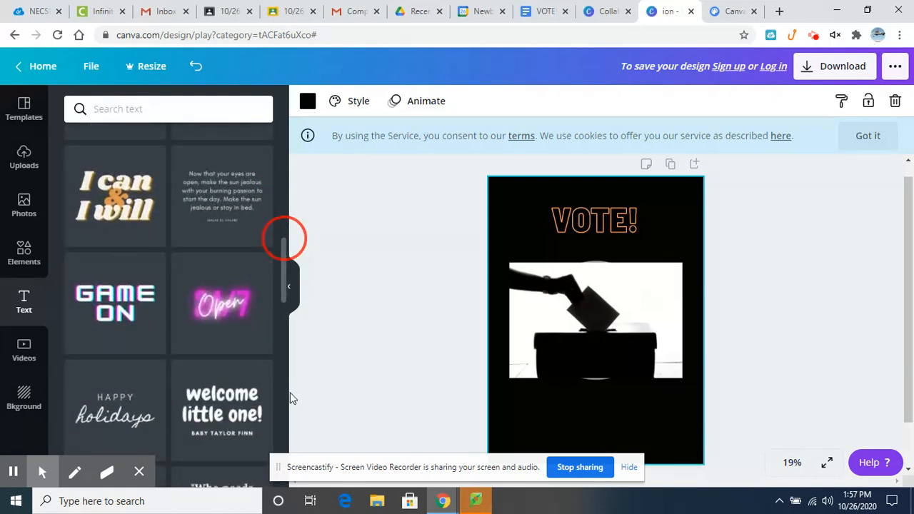
{"action": "left_click_drag", "start_coordinate": [282, 287], "coordinate": [284, 297]}
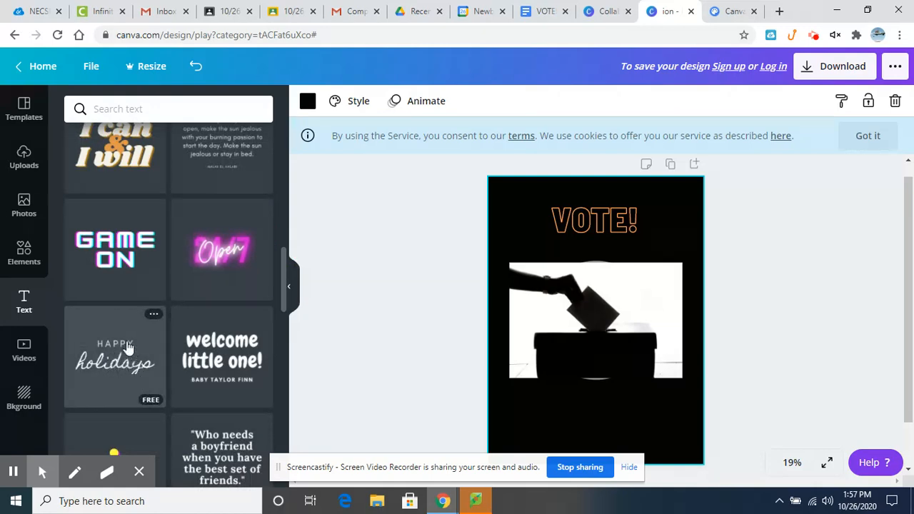
{"action": "left_click", "coordinate": [286, 292]}
{"action": "left_click_drag", "start_coordinate": [285, 292], "coordinate": [284, 331]}
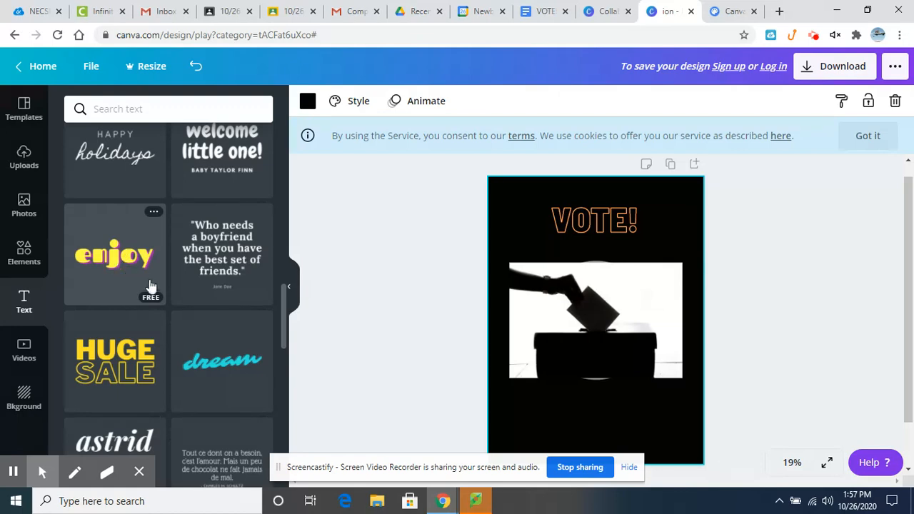
{"action": "left_click_drag", "start_coordinate": [281, 307], "coordinate": [286, 130]}
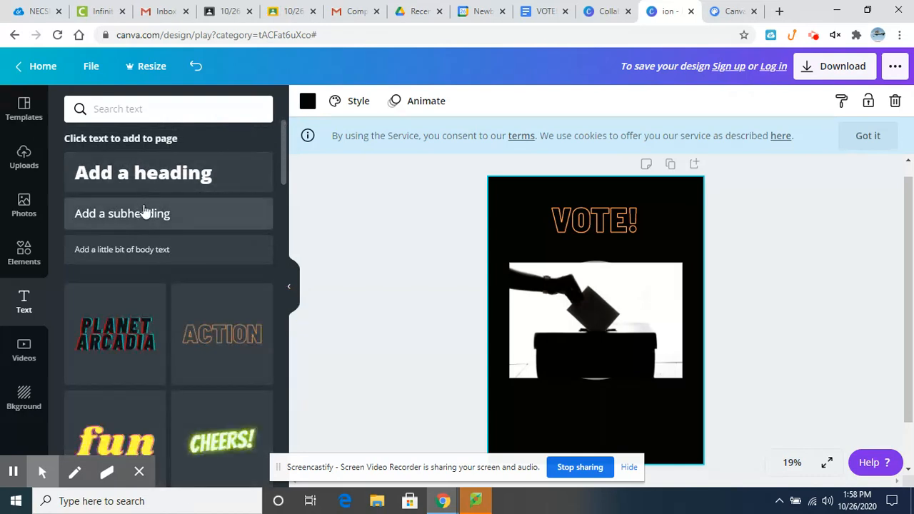
{"action": "left_click", "coordinate": [164, 179]}
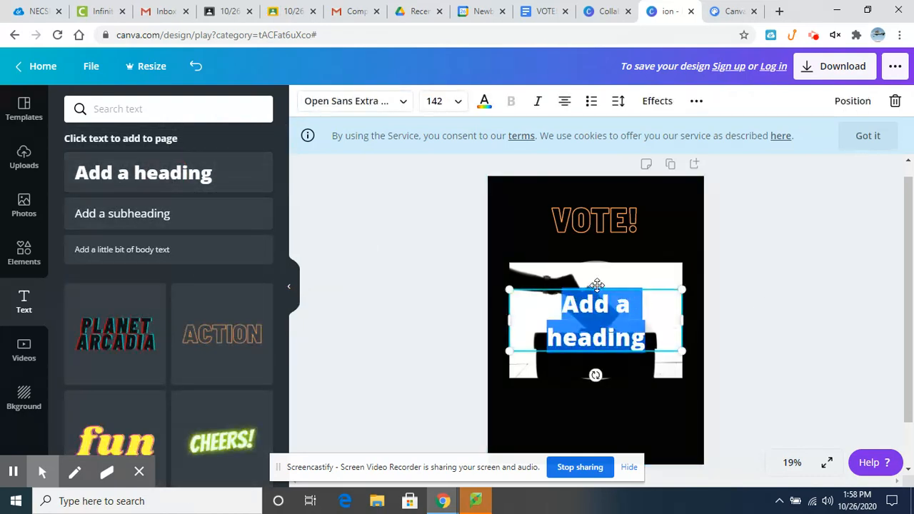
{"action": "left_click_drag", "start_coordinate": [597, 288], "coordinate": [601, 384]}
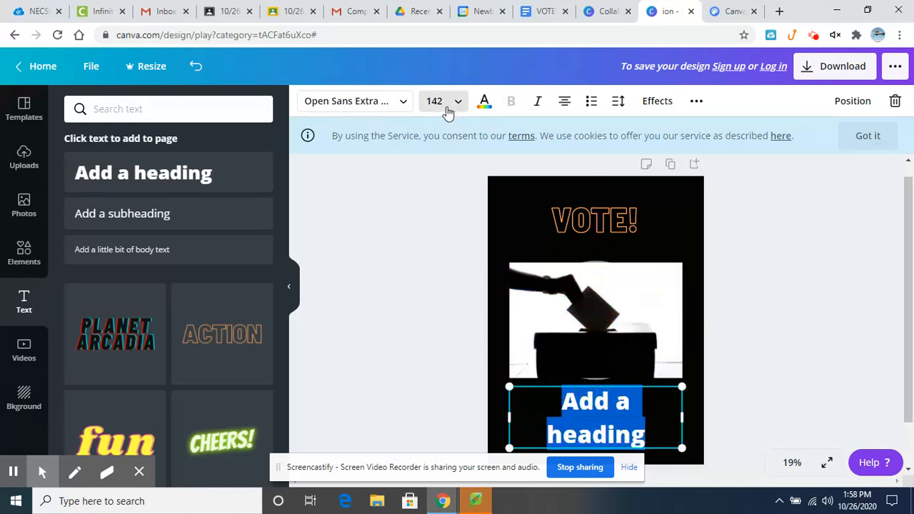
Set the new heading's font to Advent Pro Medium and its color to white from the photo colors
{"action": "left_click", "coordinate": [404, 100]}
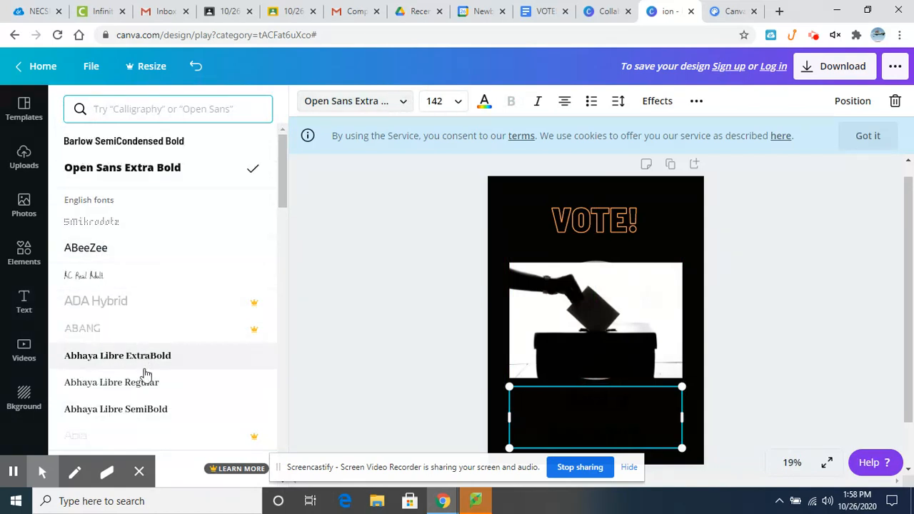
{"action": "left_click_drag", "start_coordinate": [285, 169], "coordinate": [291, 302]}
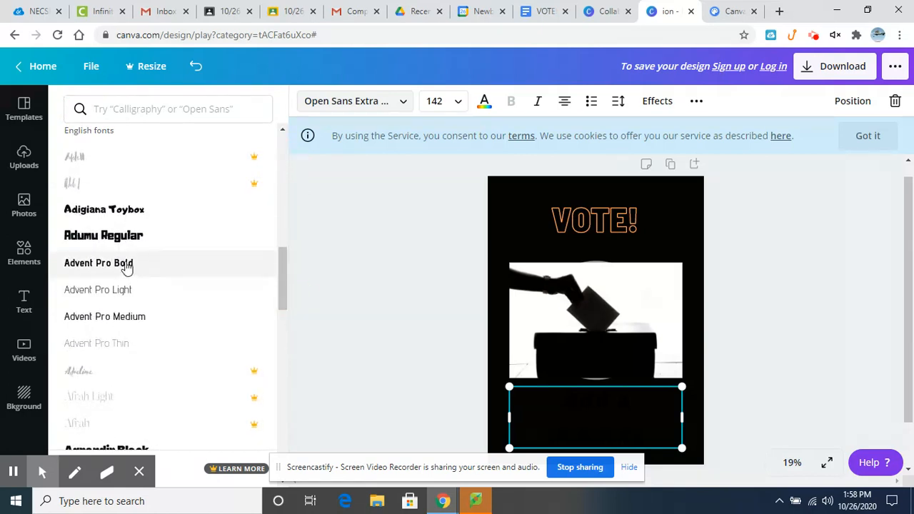
{"action": "left_click", "coordinate": [130, 323]}
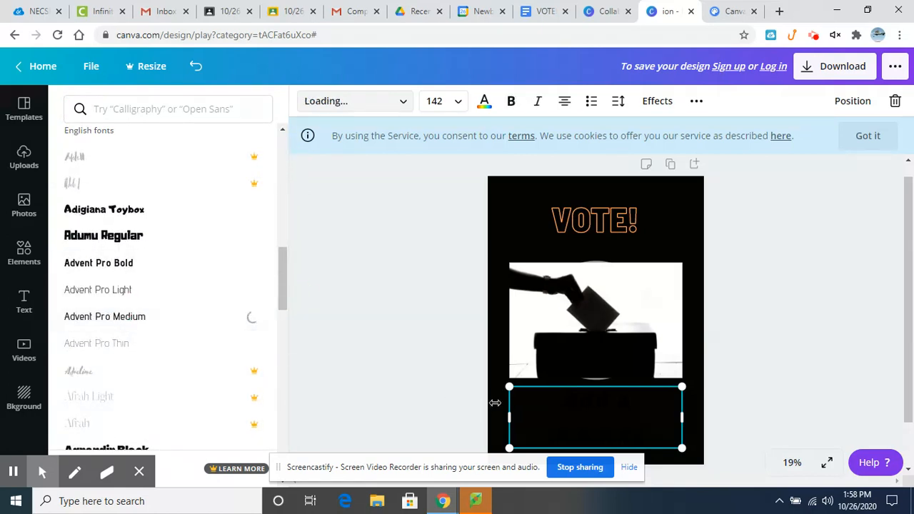
{"action": "left_click", "coordinate": [541, 412]}
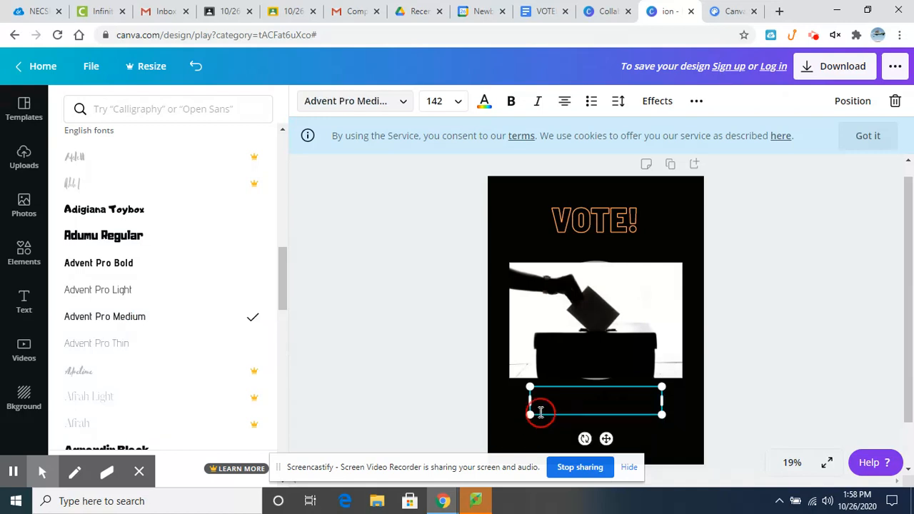
{"action": "left_click", "coordinate": [485, 102]}
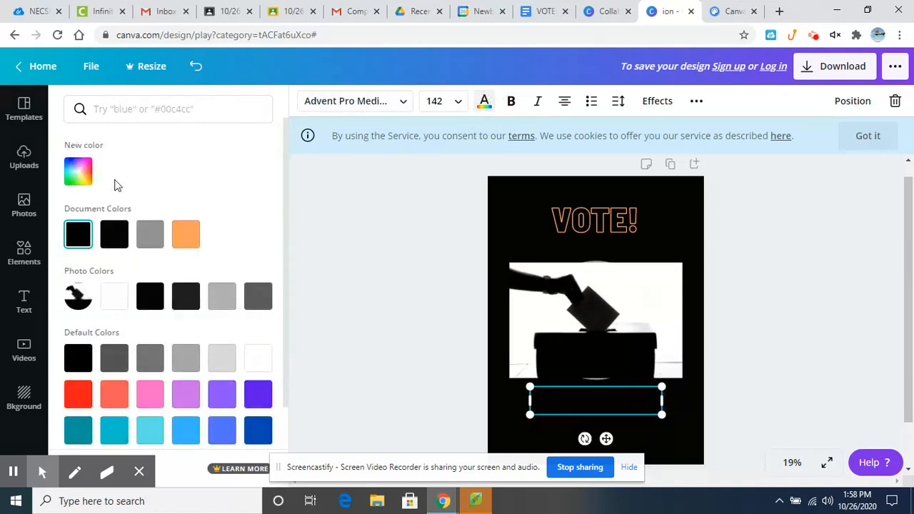
{"action": "left_click", "coordinate": [115, 298]}
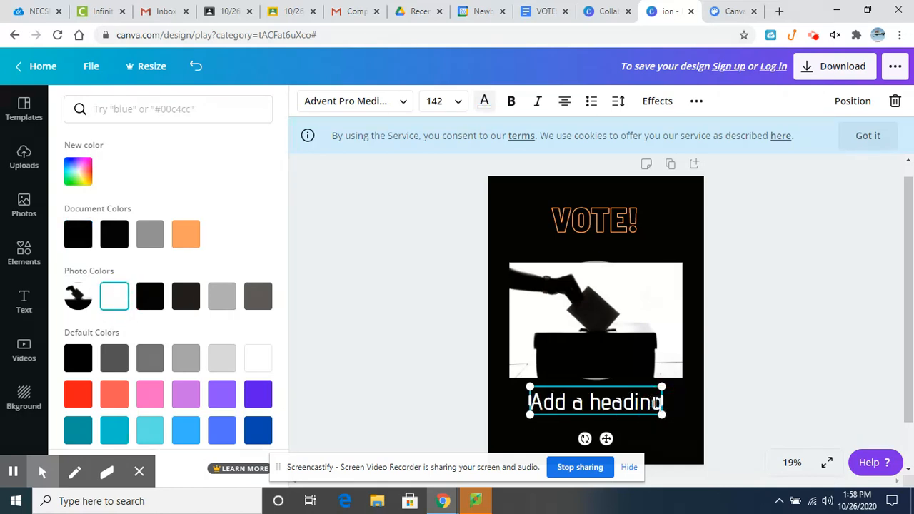
Widen the heading's text box on both sides and replace its placeholder text with "FOR OUR LIVES"
{"action": "left_click_drag", "start_coordinate": [662, 402], "coordinate": [690, 403]}
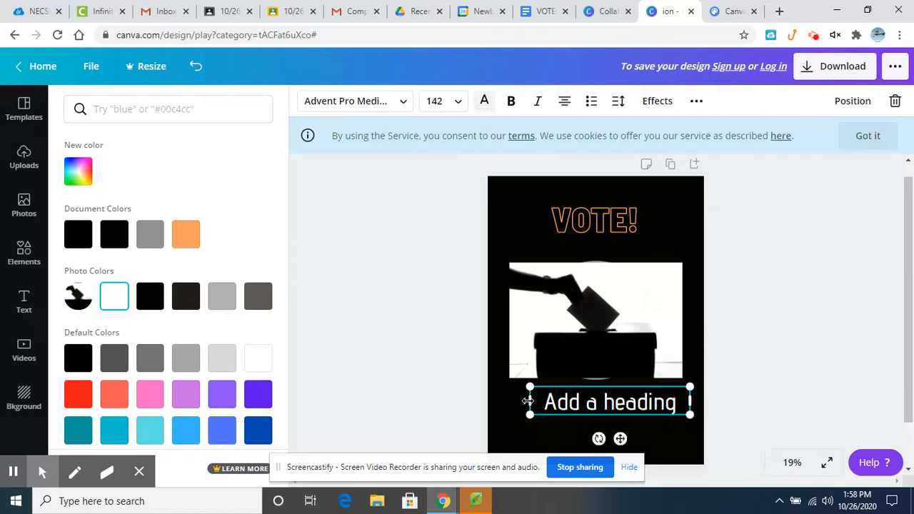
{"action": "left_click_drag", "start_coordinate": [527, 402], "coordinate": [517, 402]}
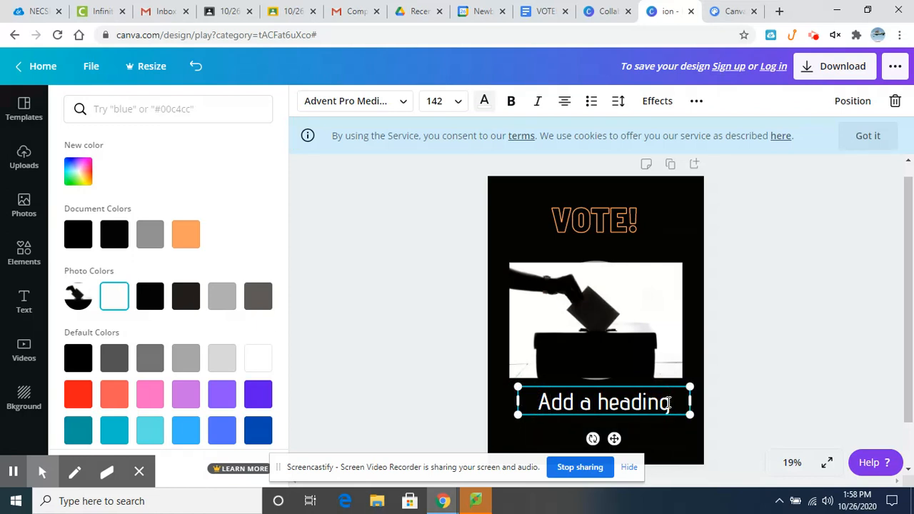
{"action": "key", "text": "BackSpace"}
{"action": "key", "text": "BackSpace"}
{"action": "key", "text": "BackSpace"}
{"action": "key", "text": "BackSpace"}
{"action": "key", "text": "BackSpace"}
{"action": "key", "text": "BackSpace"}
{"action": "key", "text": "BackSpace"}
{"action": "key", "text": "BackSpace"}
{"action": "key", "text": "BackSpace"}
{"action": "key", "text": "BackSpace"}
{"action": "key", "text": "BackSpace"}
{"action": "key", "text": "BackSpace"}
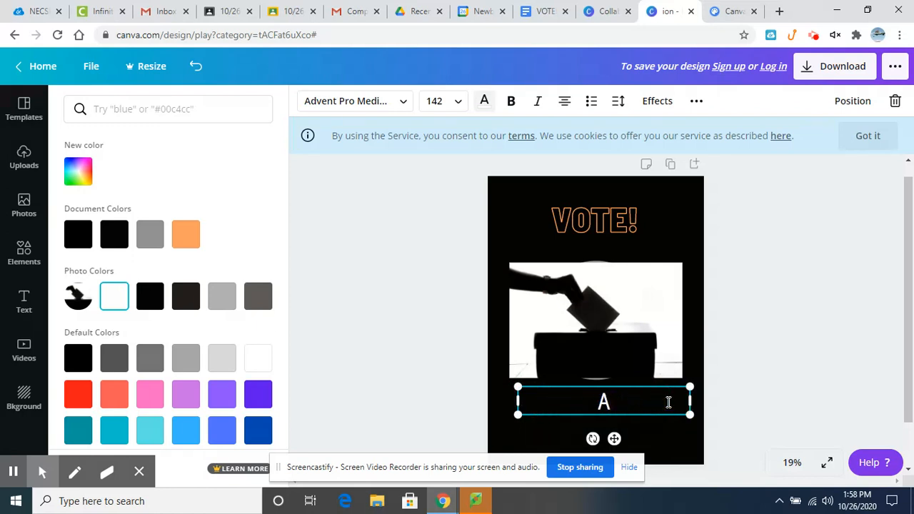
{"action": "type", "text": "FOR OUR LI"}
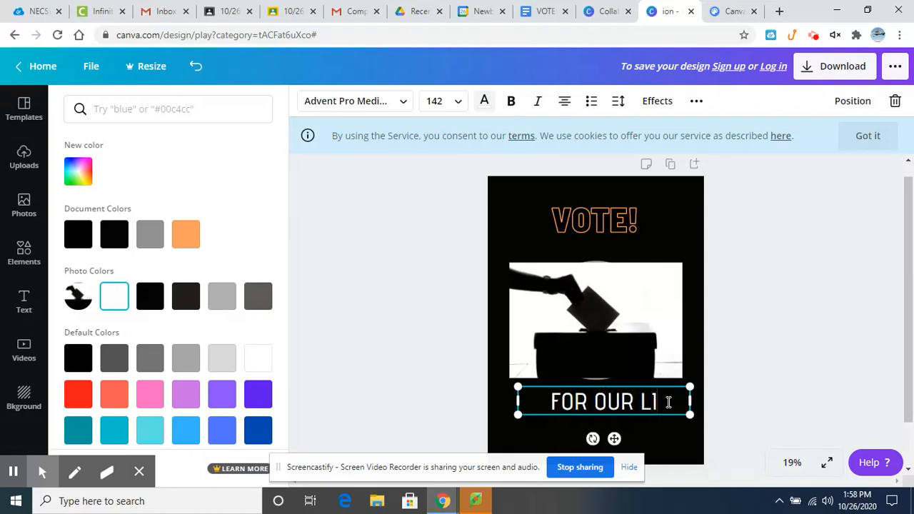
{"action": "type", "text": "VES"}
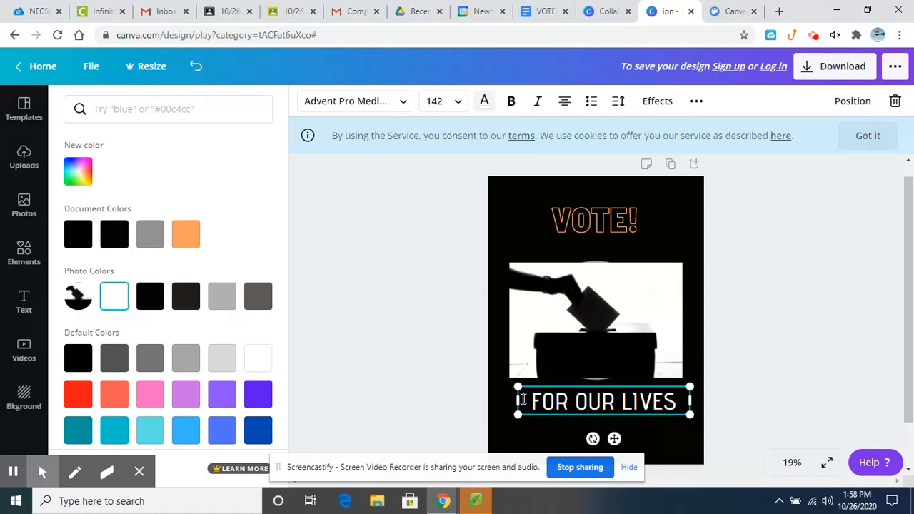
Widen the FOR OUR LIVES text box slightly and move it lower, centered in the black area beneath the photo
{"action": "left_click_drag", "start_coordinate": [517, 402], "coordinate": [513, 402]}
{"action": "left_click", "coordinate": [773, 288]}
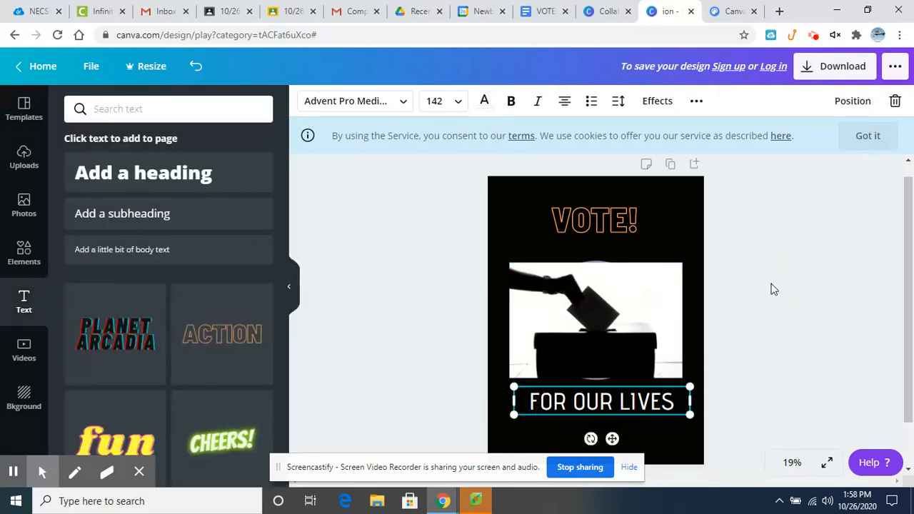
{"action": "left_click", "coordinate": [449, 386]}
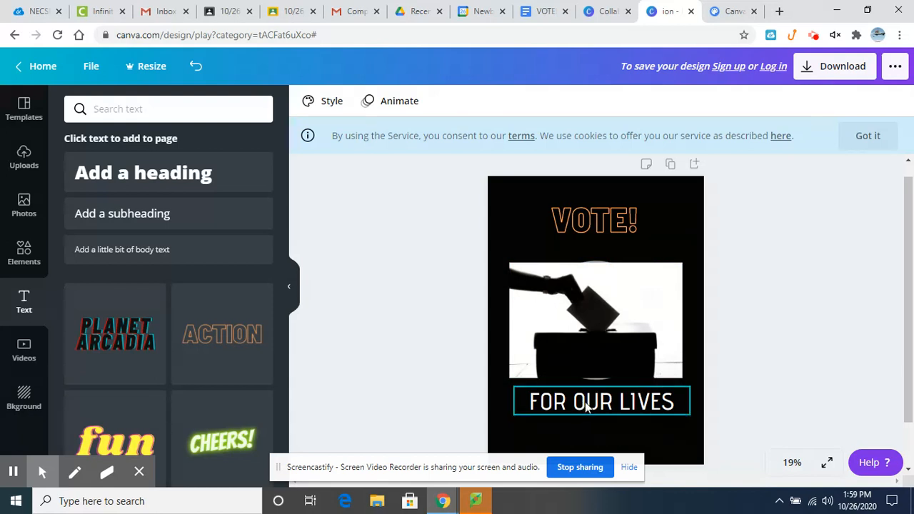
{"action": "left_click_drag", "start_coordinate": [596, 405], "coordinate": [594, 421]}
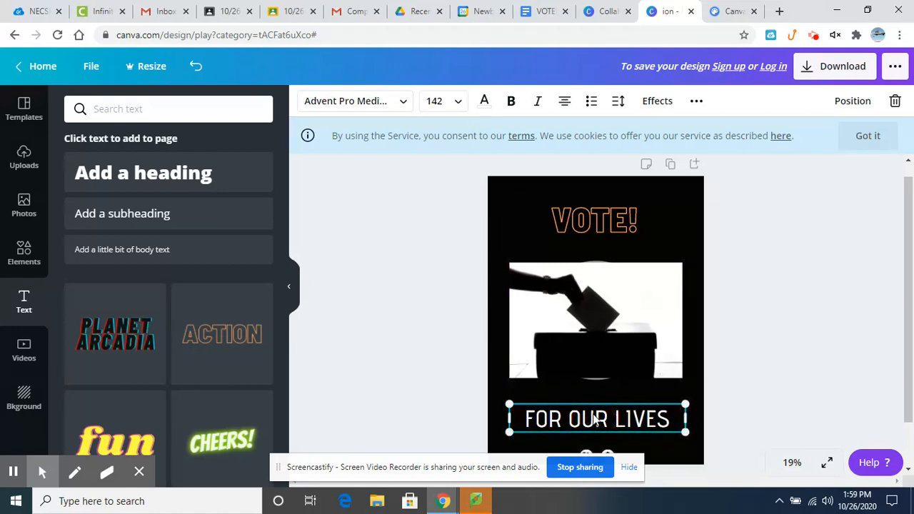